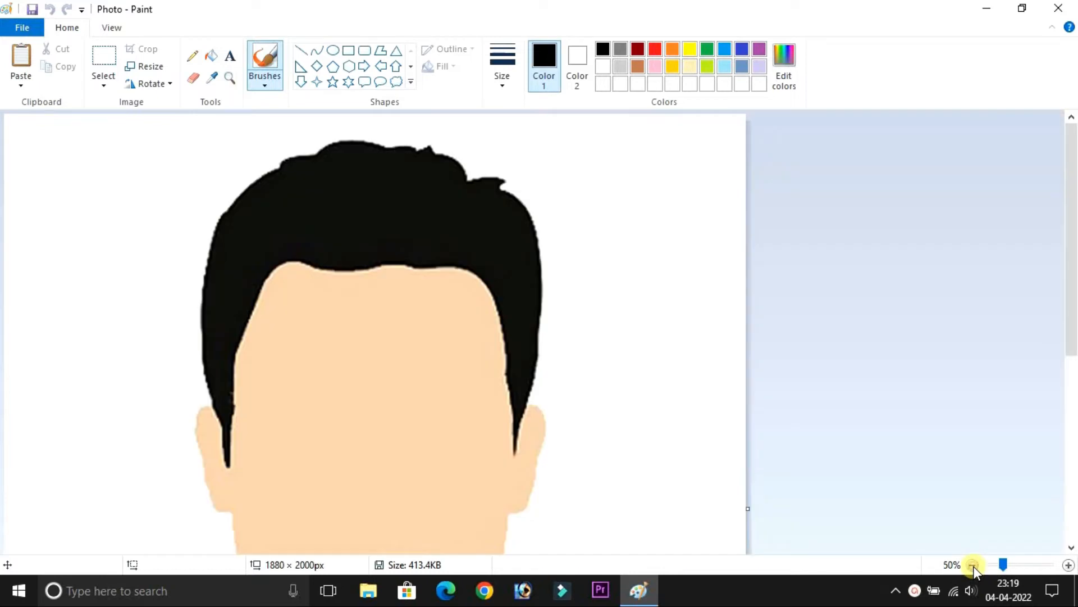
Zoom out to 12.5% and extend the canvas downward to 1880 × 2488 px
click(973, 565)
click(973, 565)
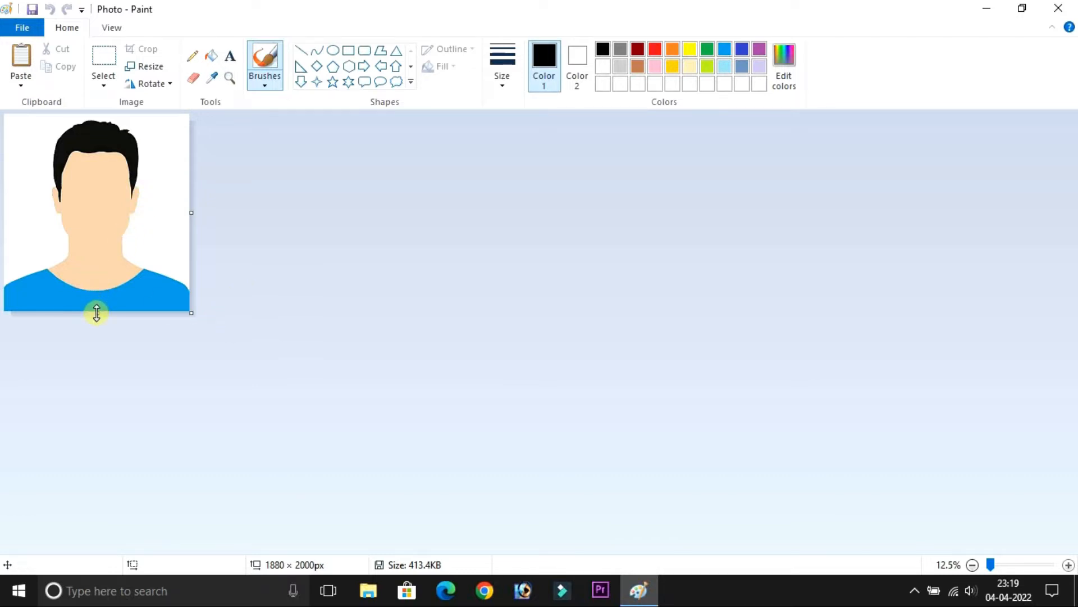
drag(97, 313, 96, 359)
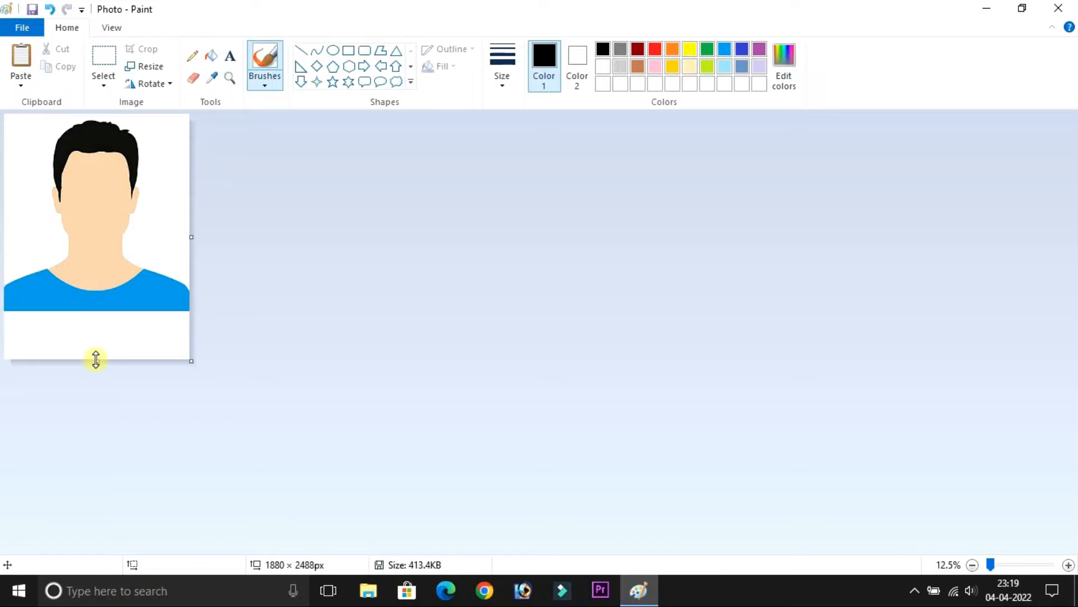
Add the person's name as text in the white strip, formatted bold at size 100
click(234, 54)
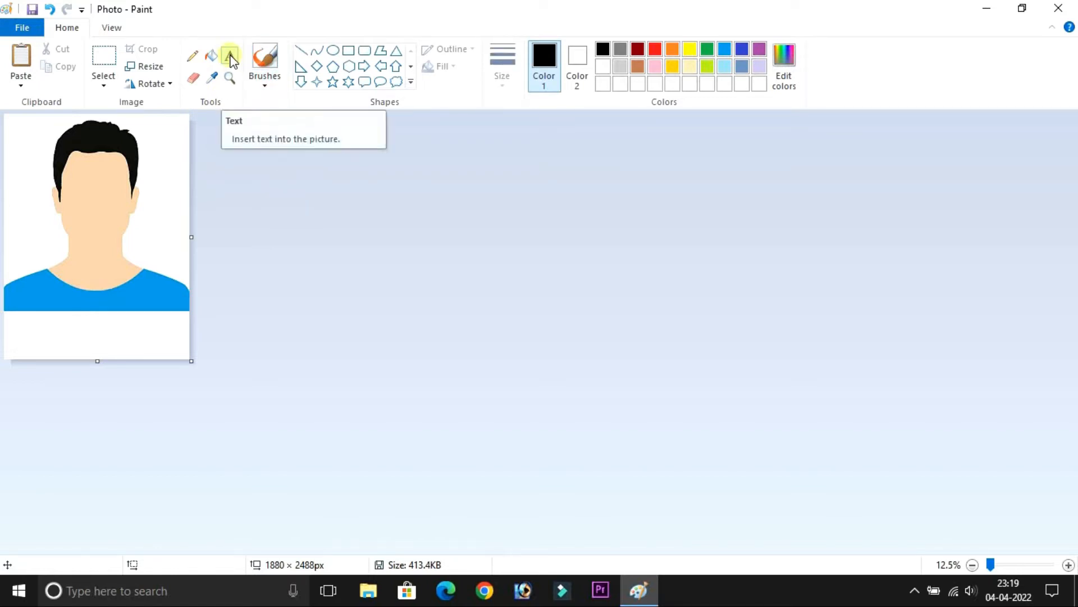
click(18, 328)
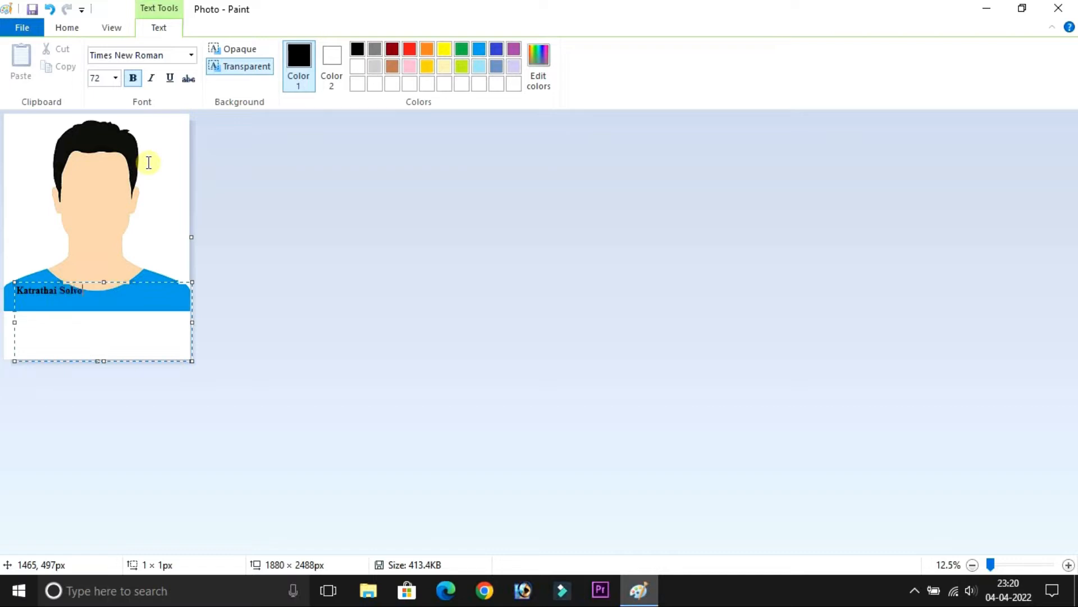
key(ctrl+a)
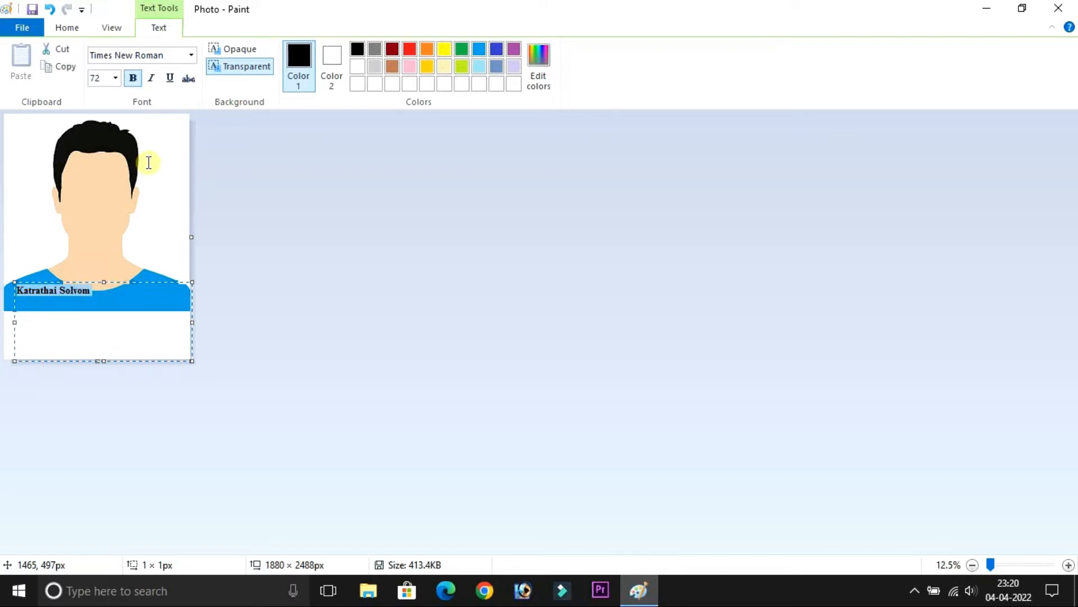
click(116, 79)
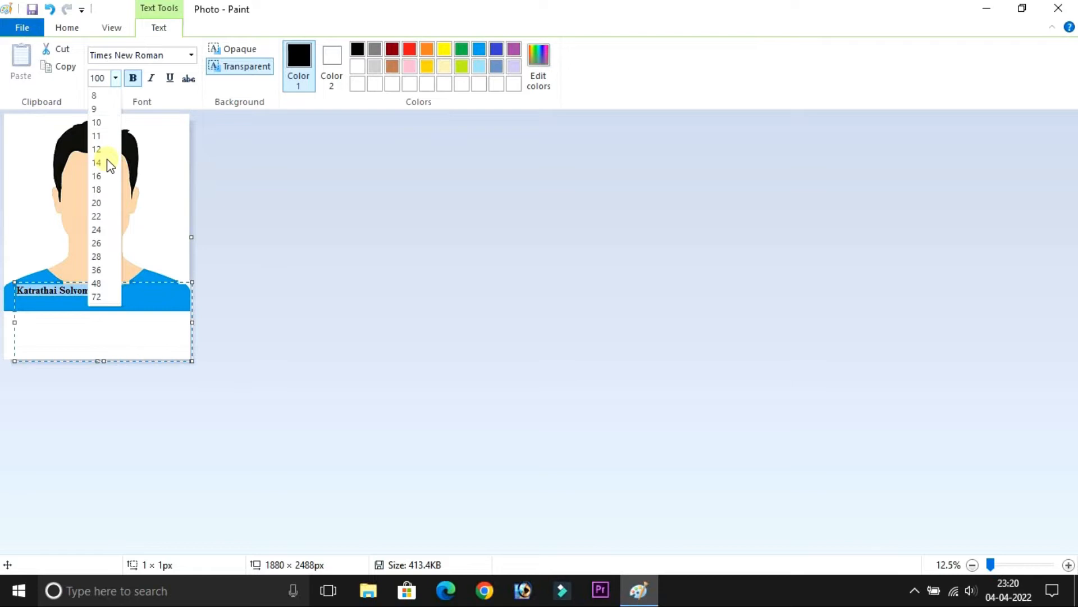
text(100)
key(Return)
click(133, 78)
click(133, 78)
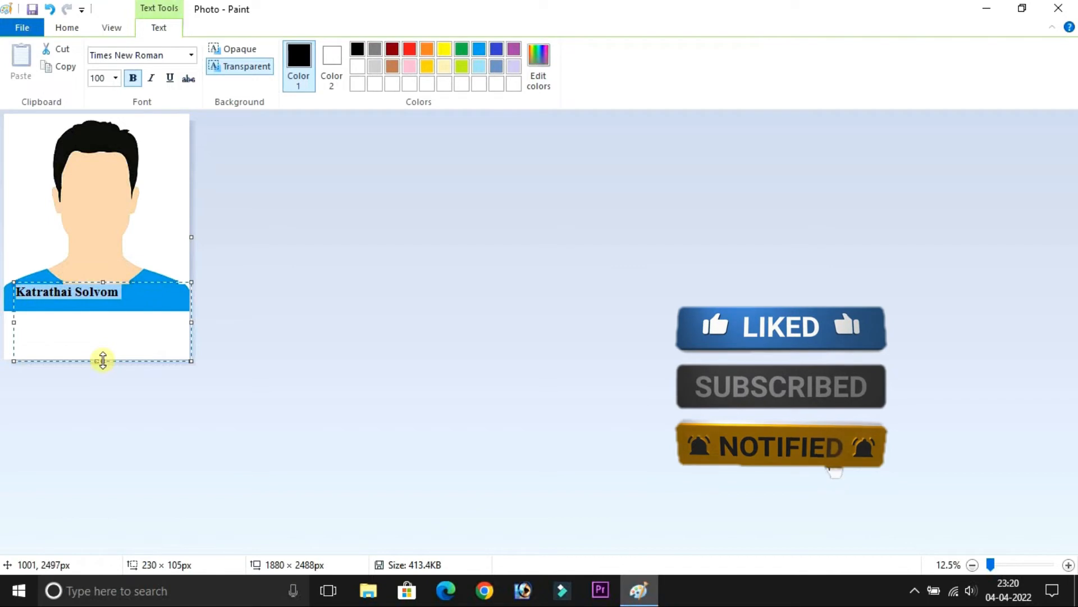
Fit the text box around the name, centre it below the shirt, and commit it
drag(102, 360, 114, 316)
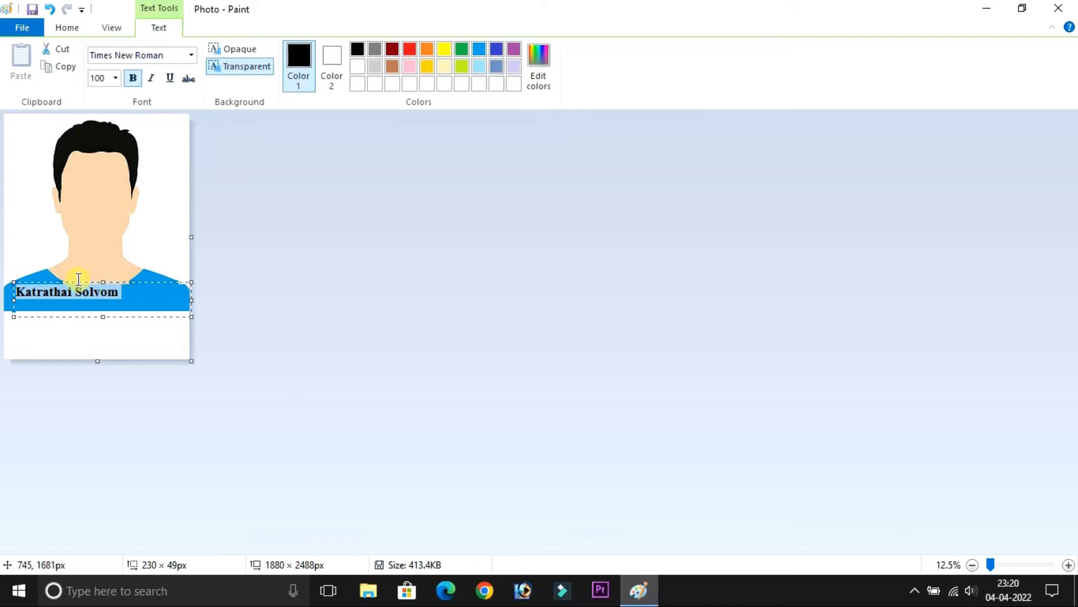
drag(82, 281, 102, 313)
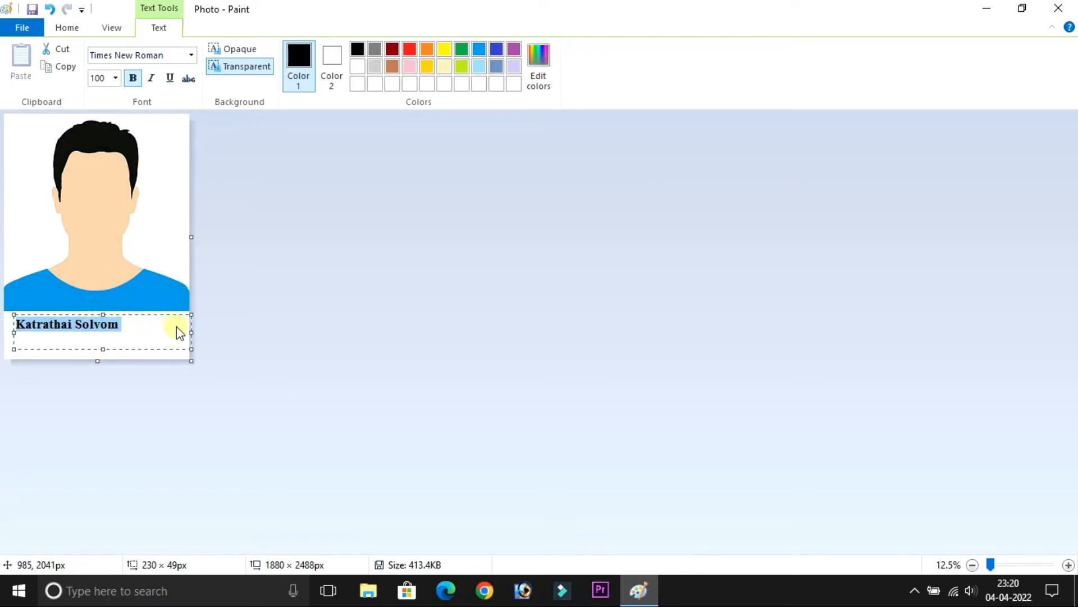
drag(192, 331, 116, 315)
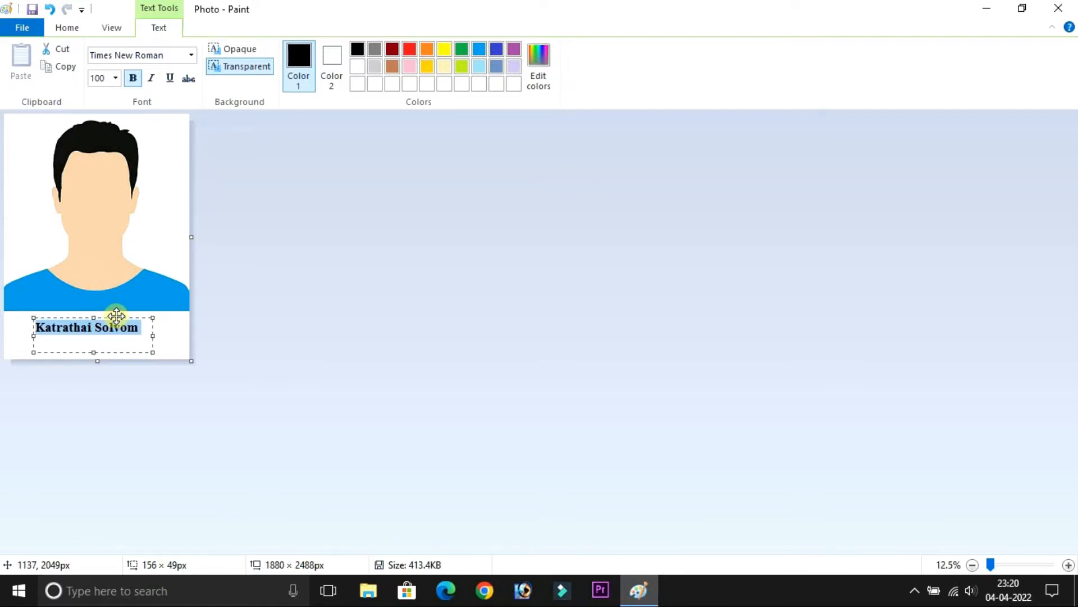
click(174, 341)
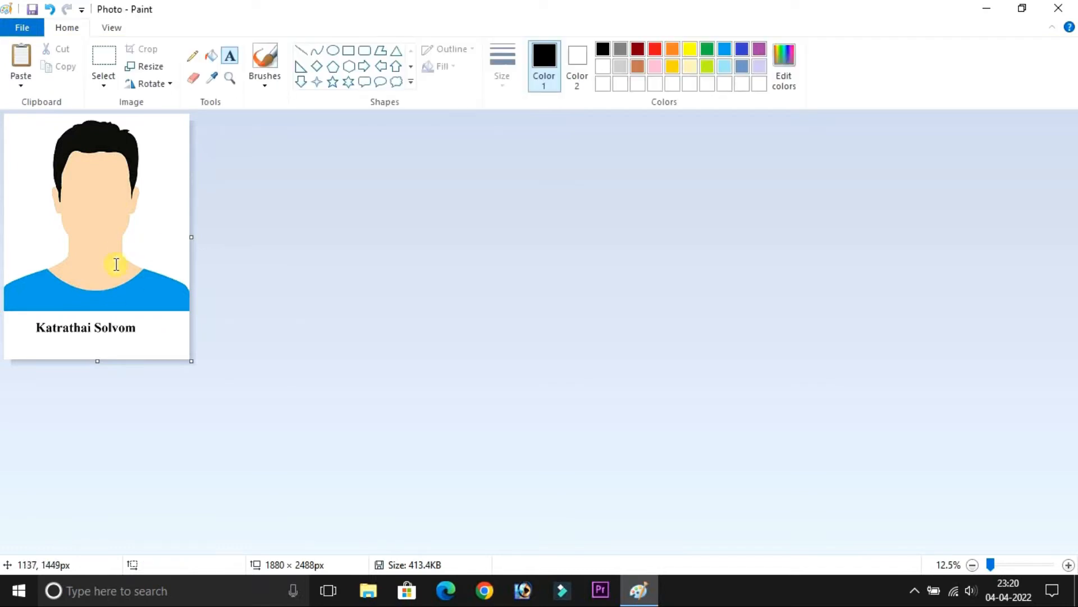
Select the portrait and caption area and crop the picture to 1871 × 2297 px
click(104, 62)
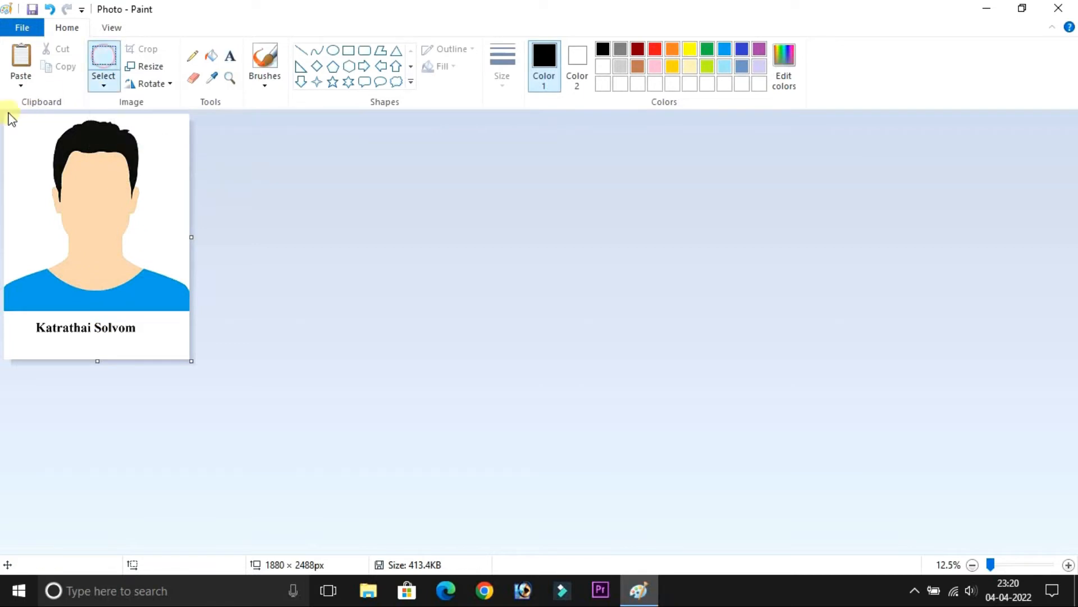
drag(5, 115, 216, 340)
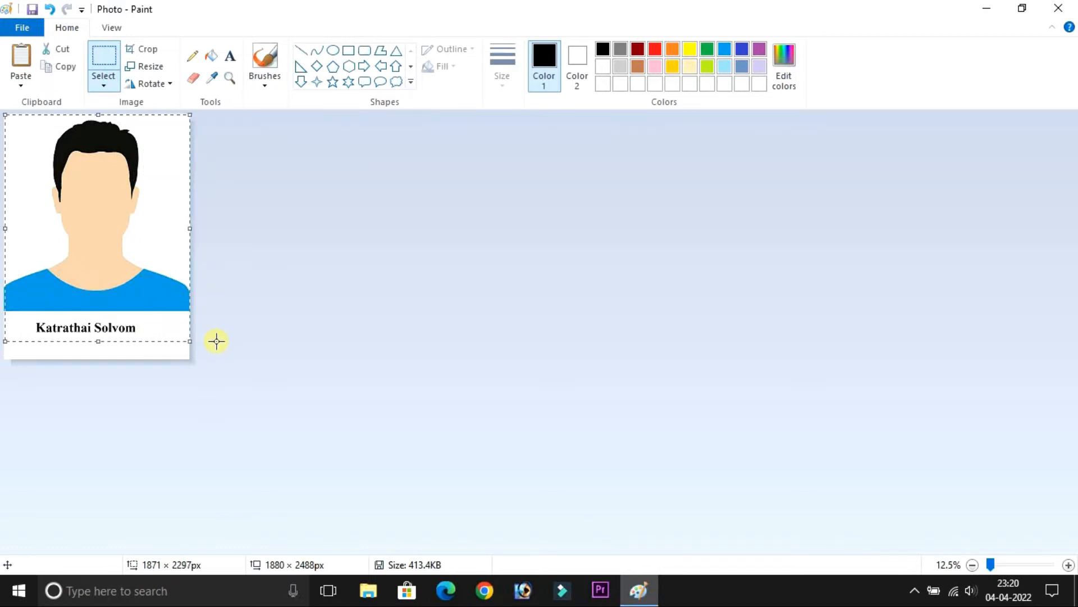
click(140, 55)
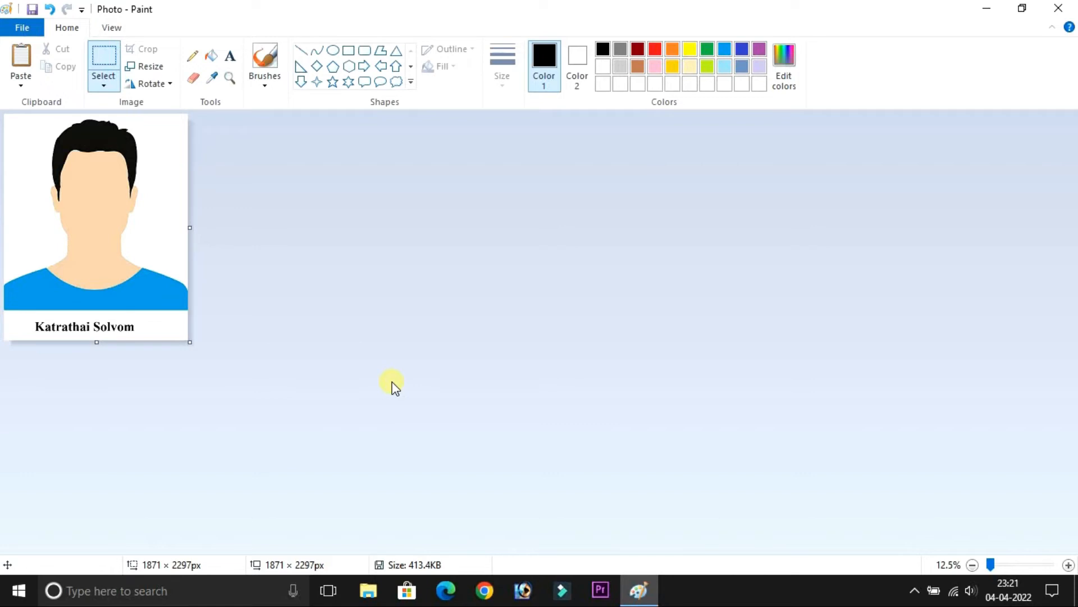
Resize the passport photo to 500 × 613 pixels with aspect ratio kept
click(141, 72)
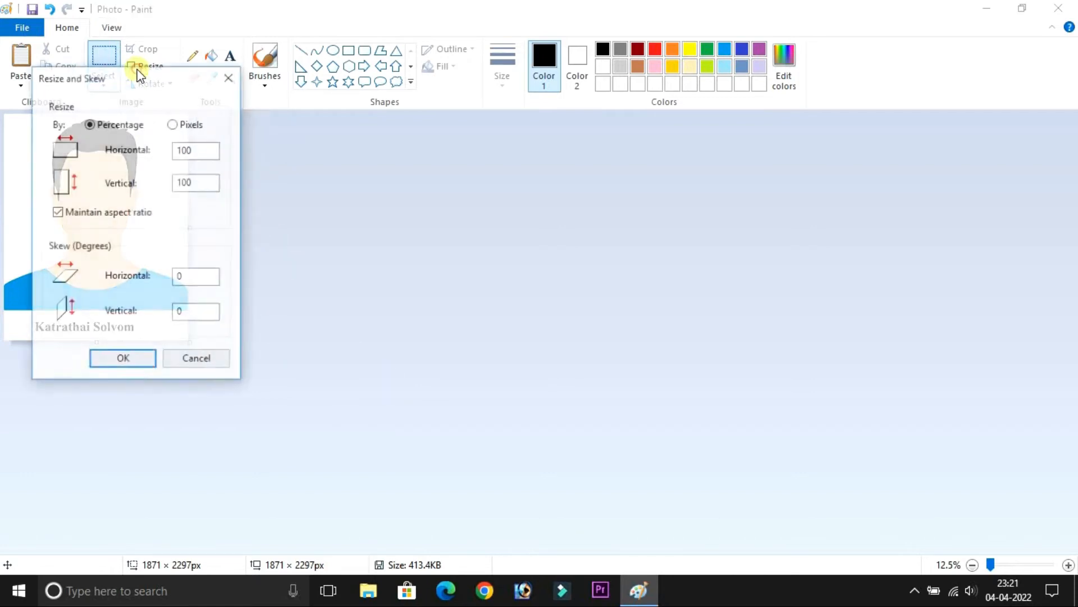
drag(146, 76, 414, 111)
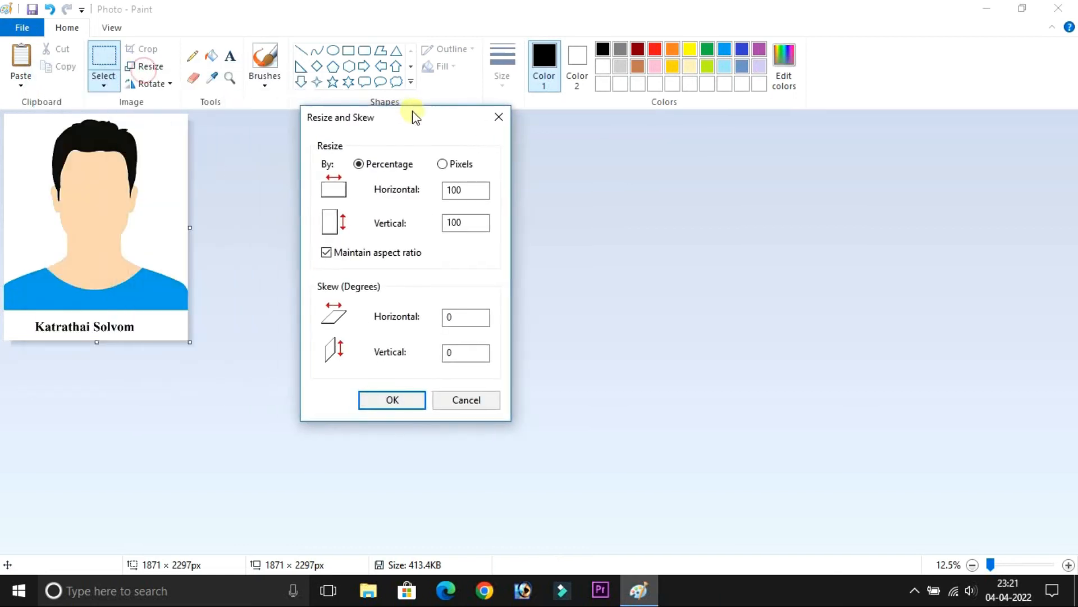
click(442, 164)
click(473, 189)
key(BackSpace)
key(BackSpace)
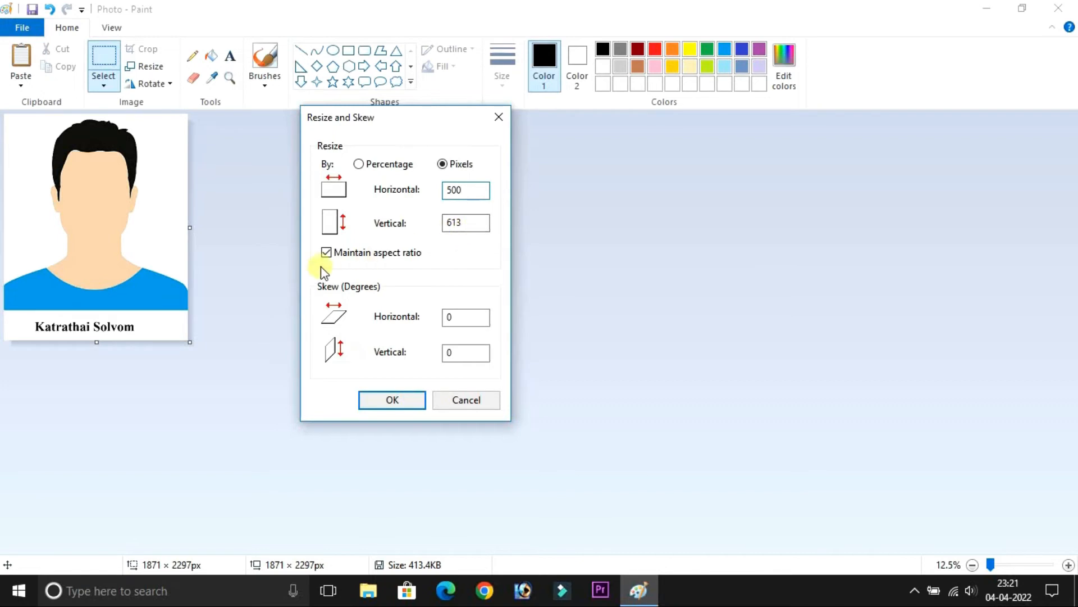
click(326, 252)
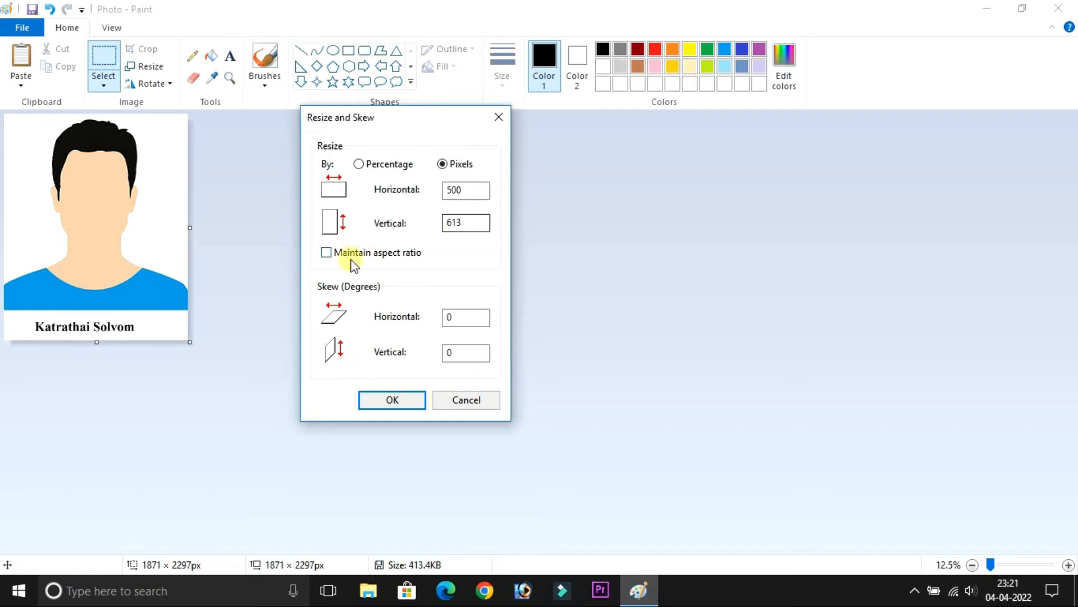
click(327, 253)
click(392, 400)
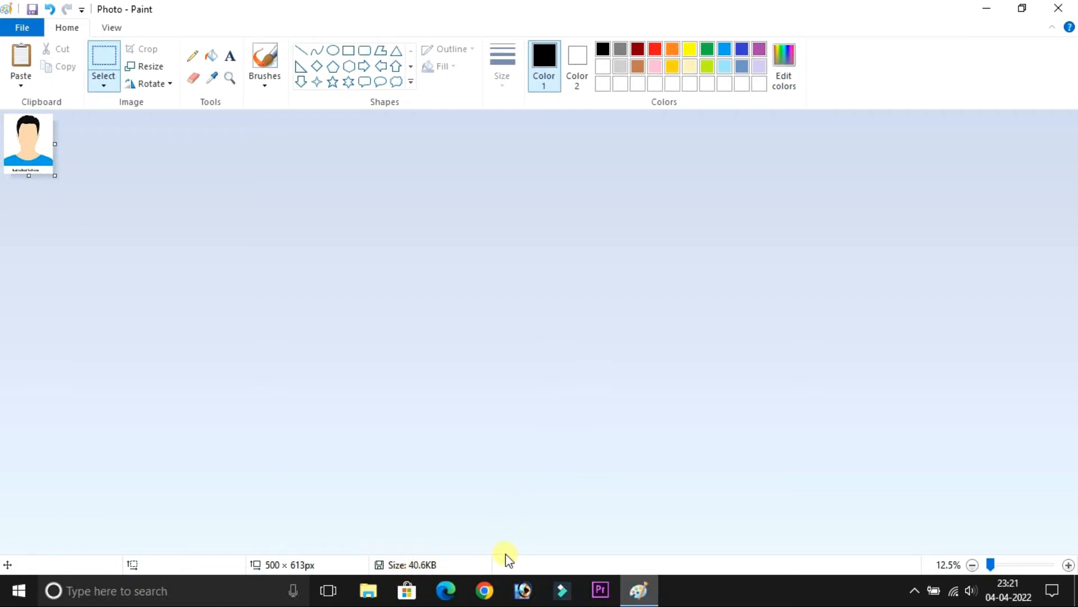
click(1068, 564)
click(1069, 565)
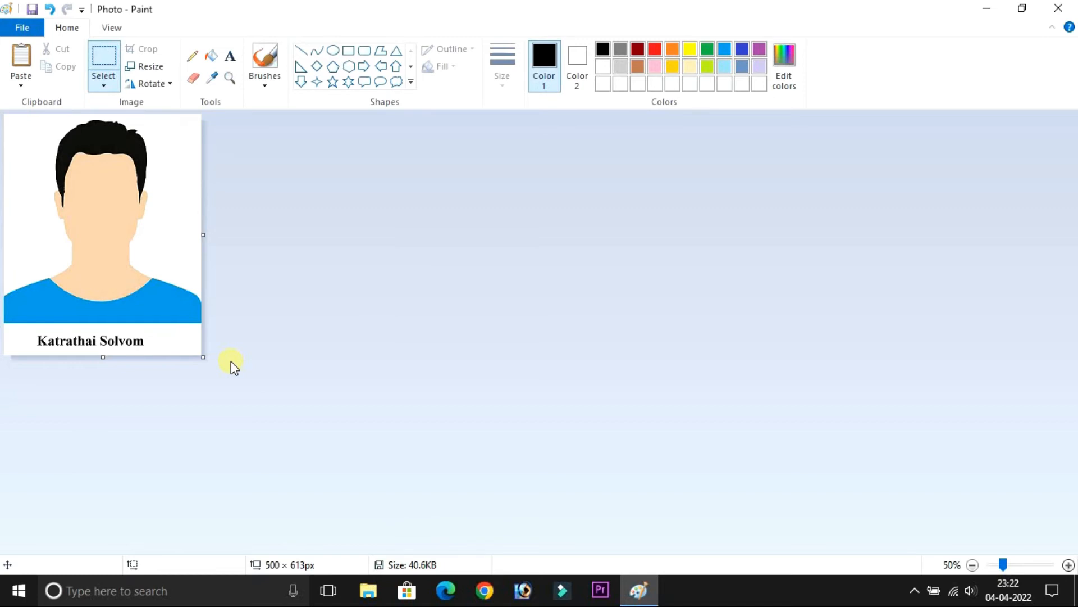
Close the photo and open the Signature image file in Paint for editing
click(1054, 8)
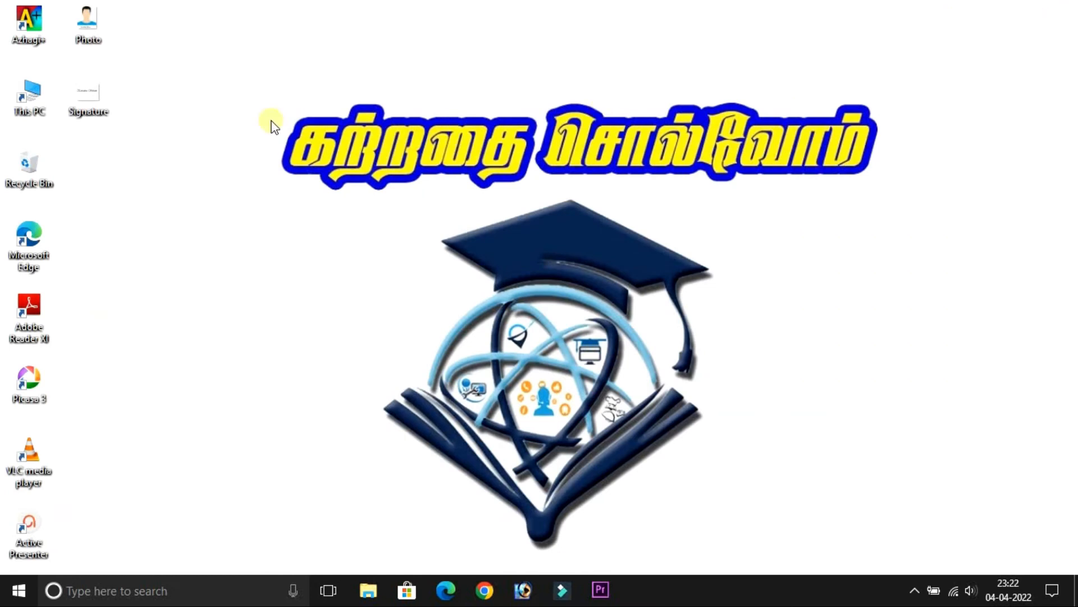
right_click(83, 90)
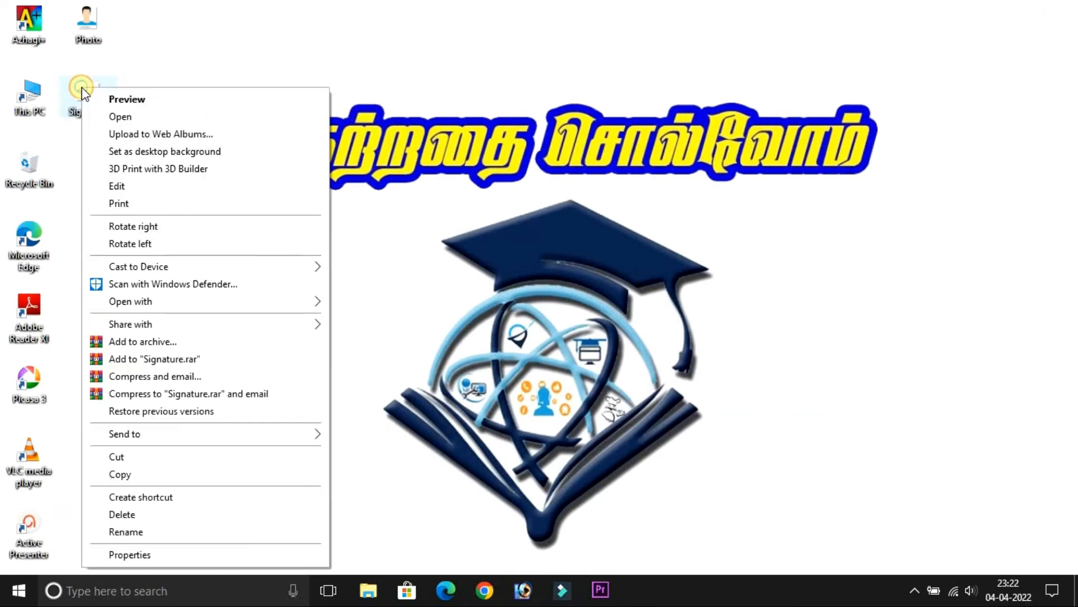
click(107, 180)
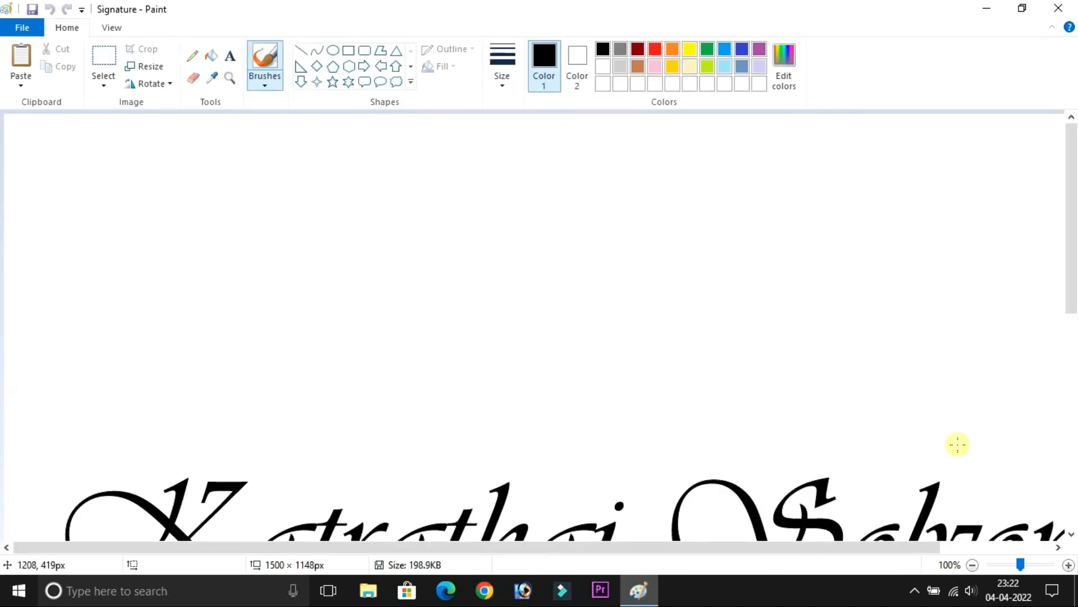
Select a tight strip around the handwritten signature and crop it to 1499 × 389 px
click(972, 565)
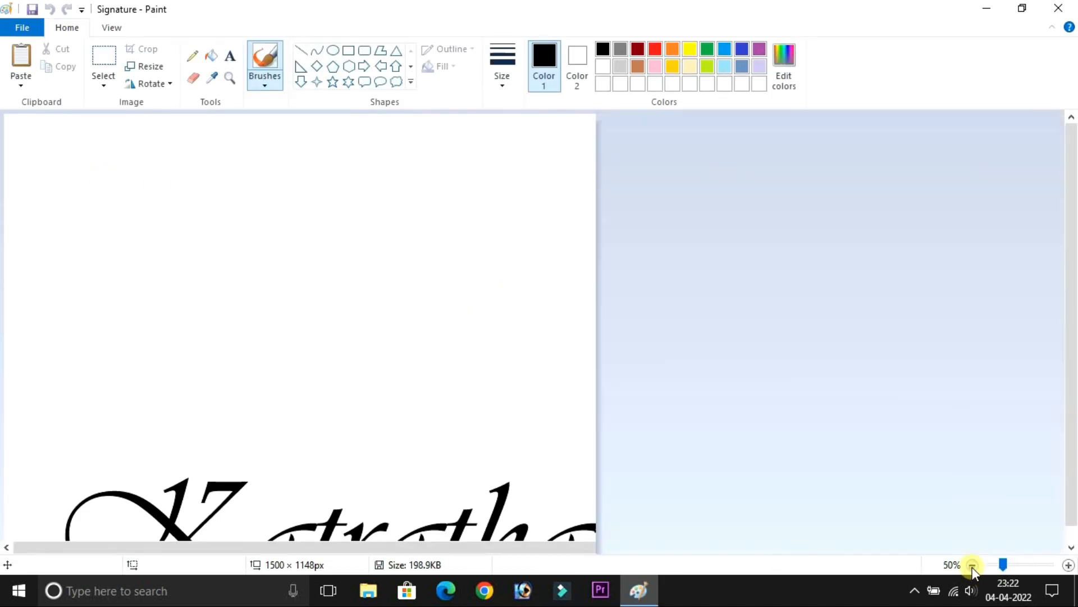
click(972, 565)
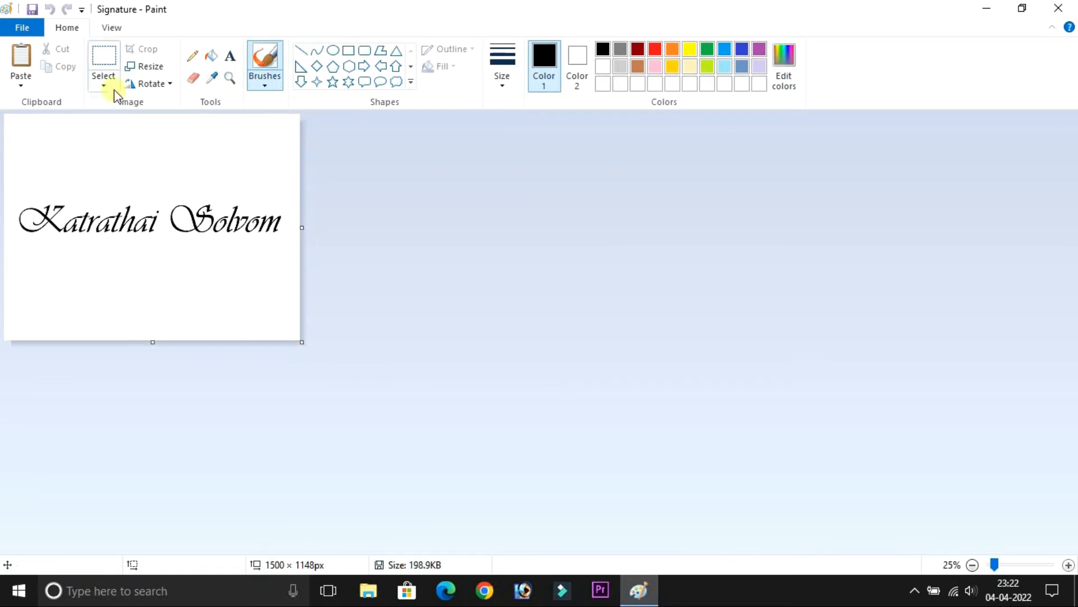
click(104, 56)
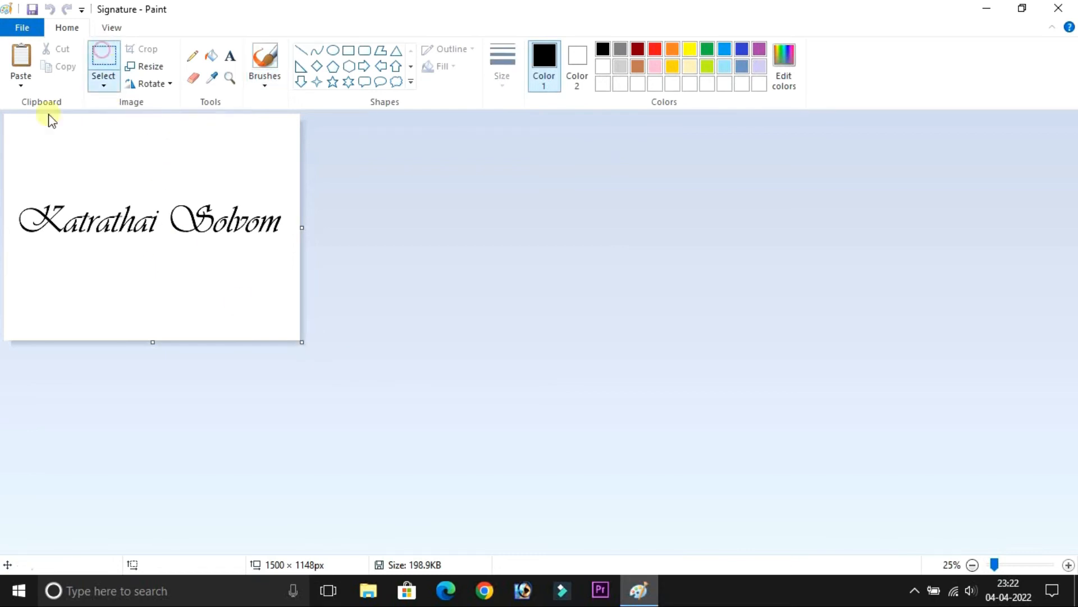
mouse_move(5, 159)
mouse_down()
mouse_move(236, 218)
mouse_move(312, 262)
mouse_up()
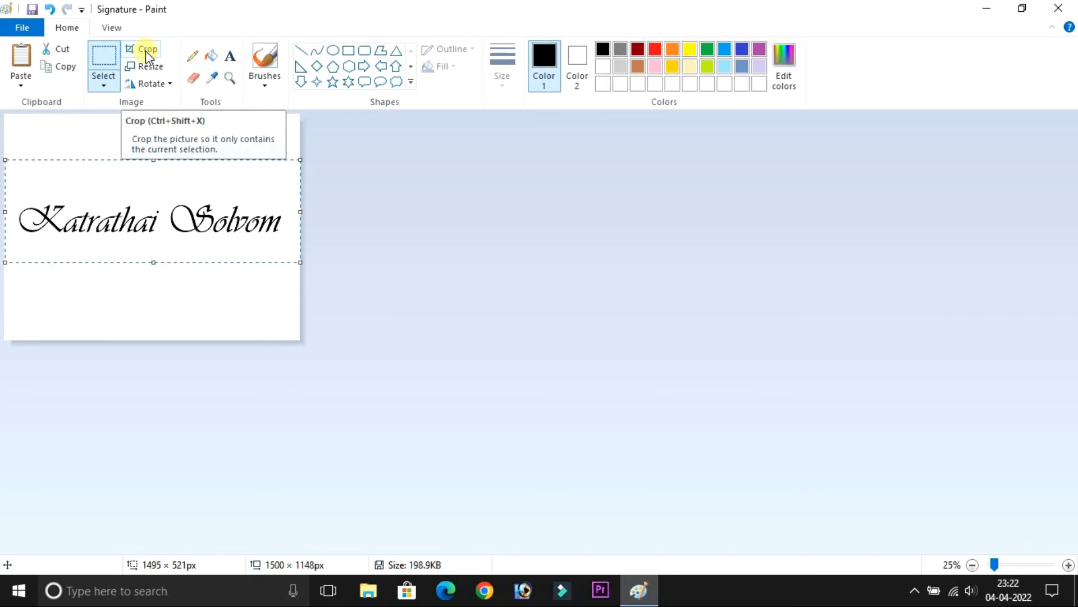
key(Escape)
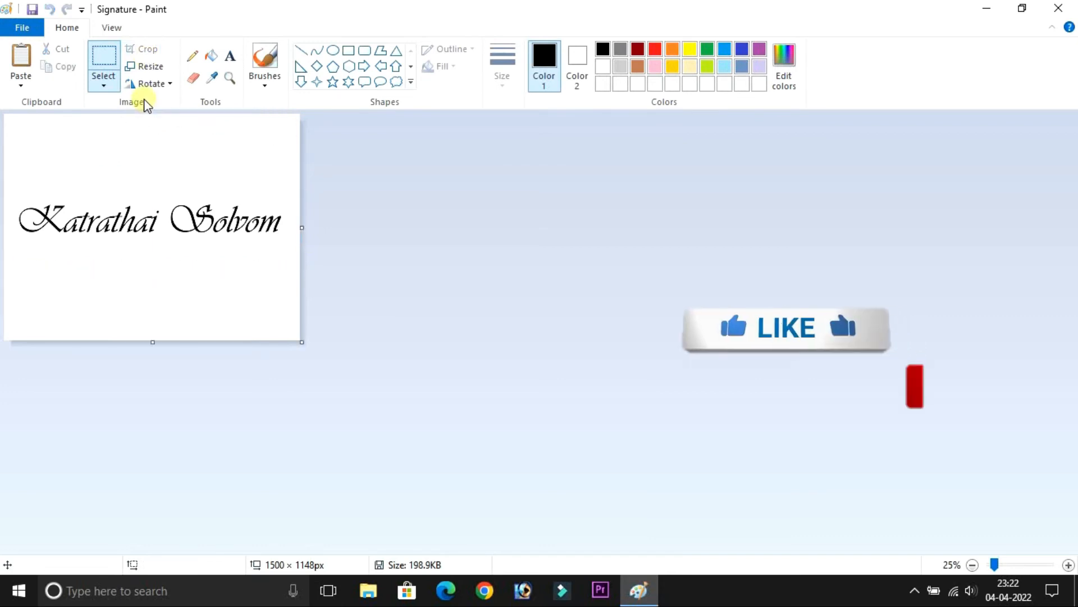
drag(6, 176, 306, 252)
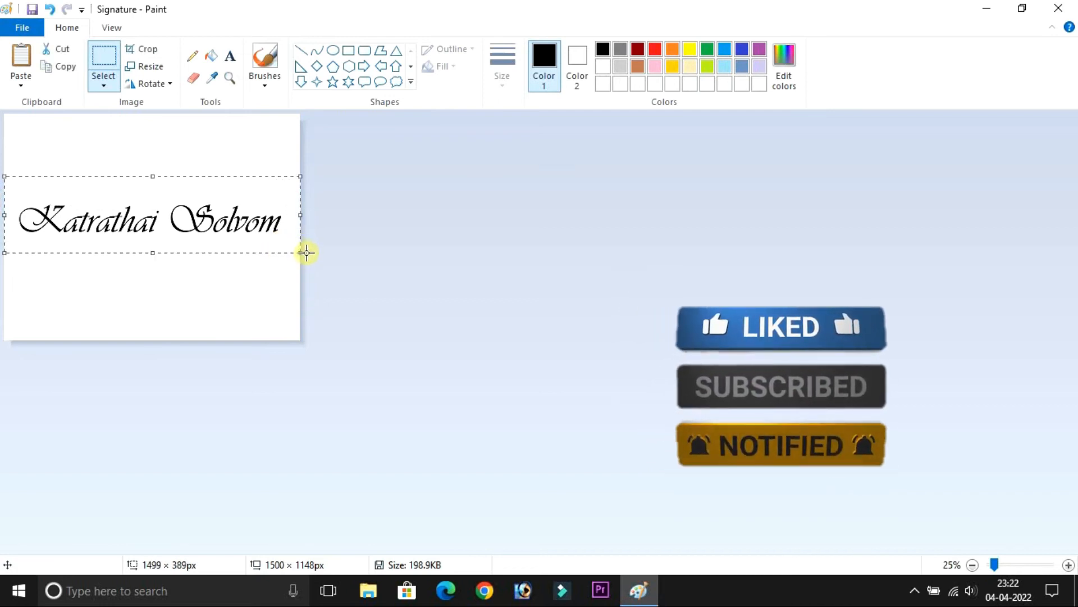
click(145, 50)
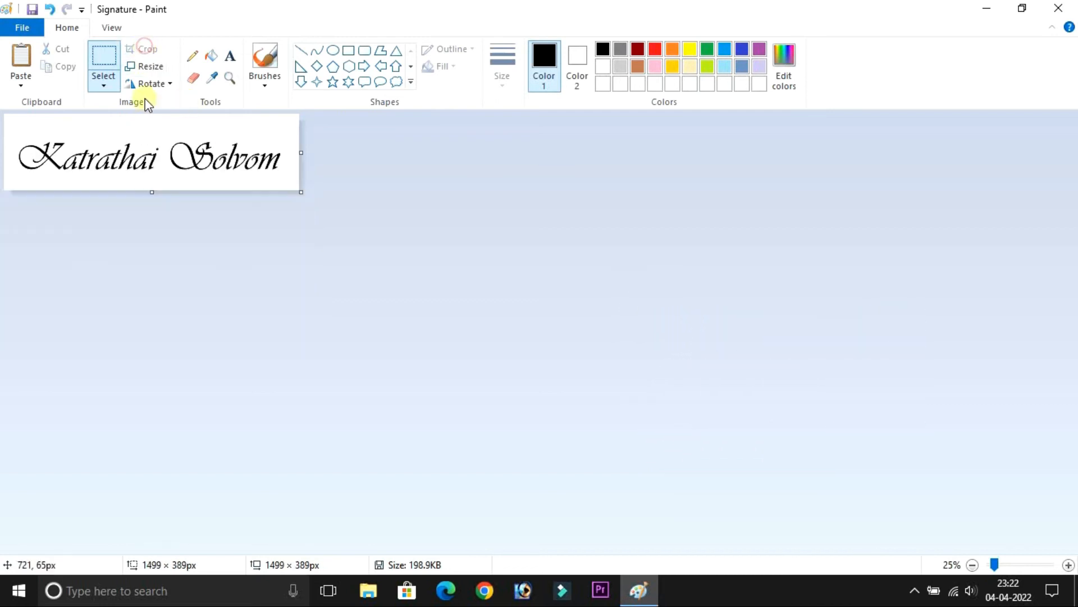
Resize the signature in pixels to a width of 600, keeping aspect ratio
click(148, 68)
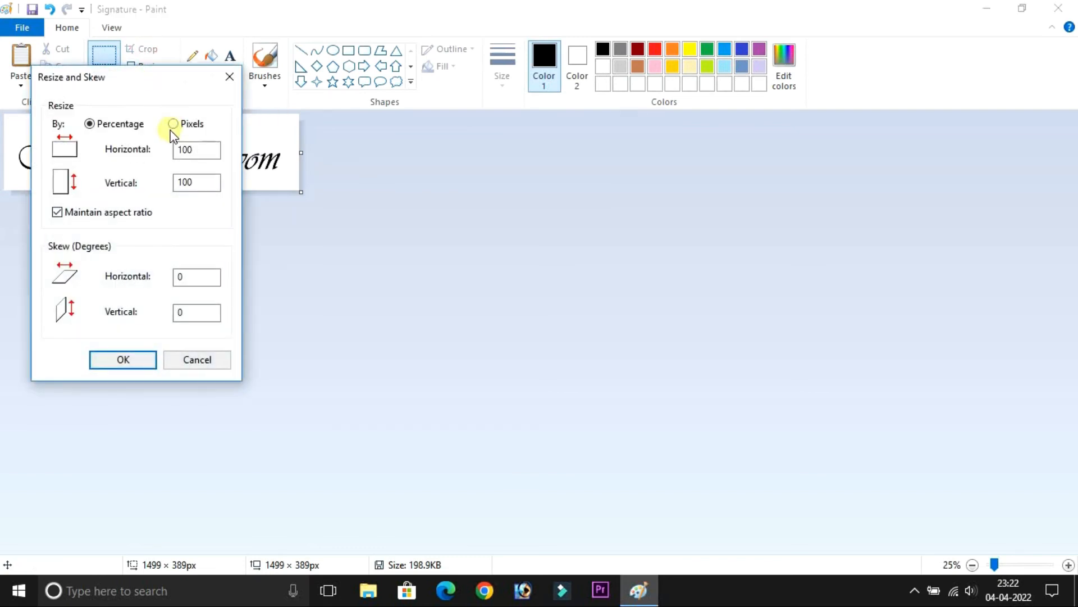
click(173, 125)
key(BackSpace)
key(BackSpace)
key(BackSpace)
key(BackSpace)
text(600)
key(Return)
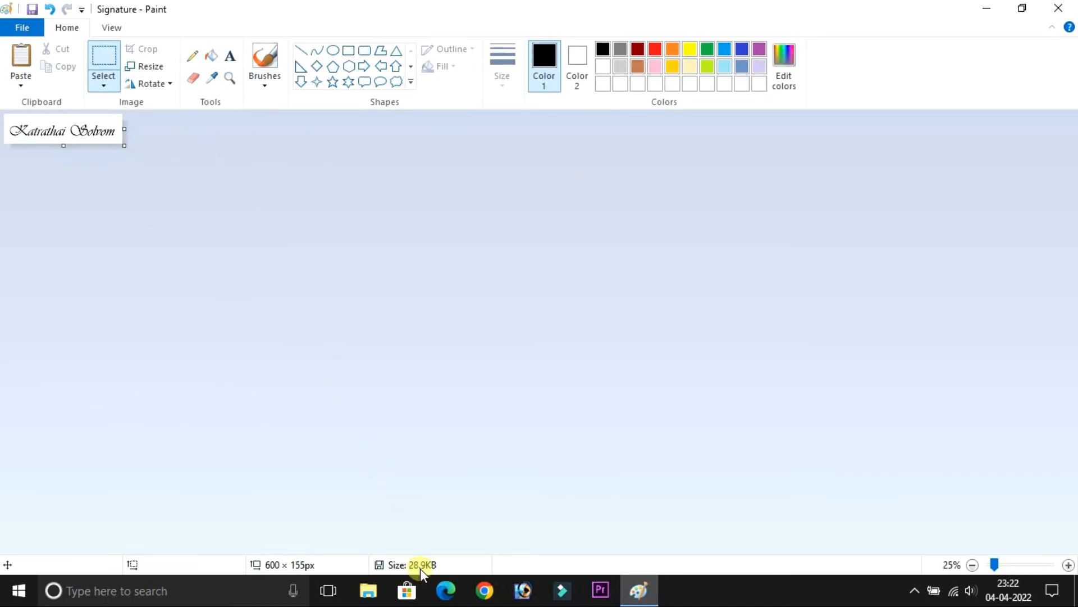
Shrink the signature further to 400 pixels wide and save it
click(146, 63)
click(173, 124)
double_click(207, 152)
key(BackSpace)
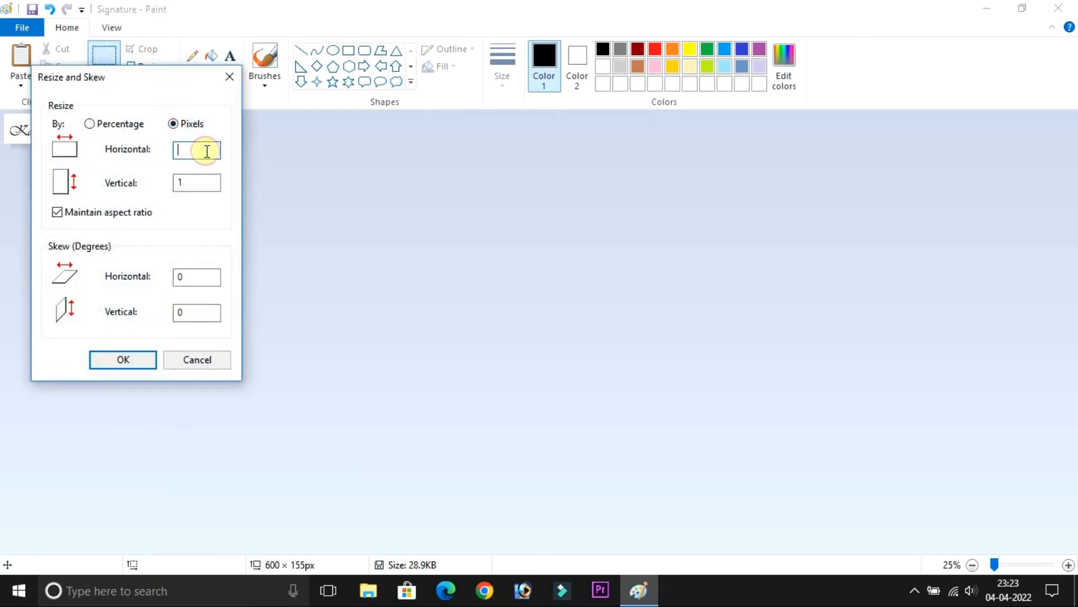
text(400)
key(Return)
key(ctrl+s)
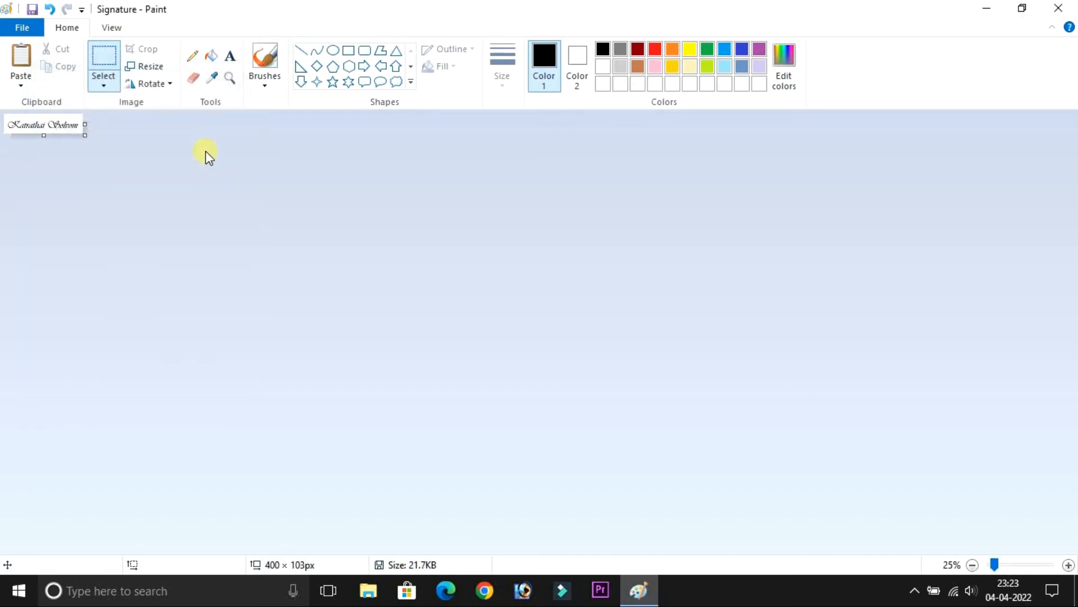
Resize the signature to its final 350 × 90 px and inspect it zoomed in
click(145, 71)
click(173, 123)
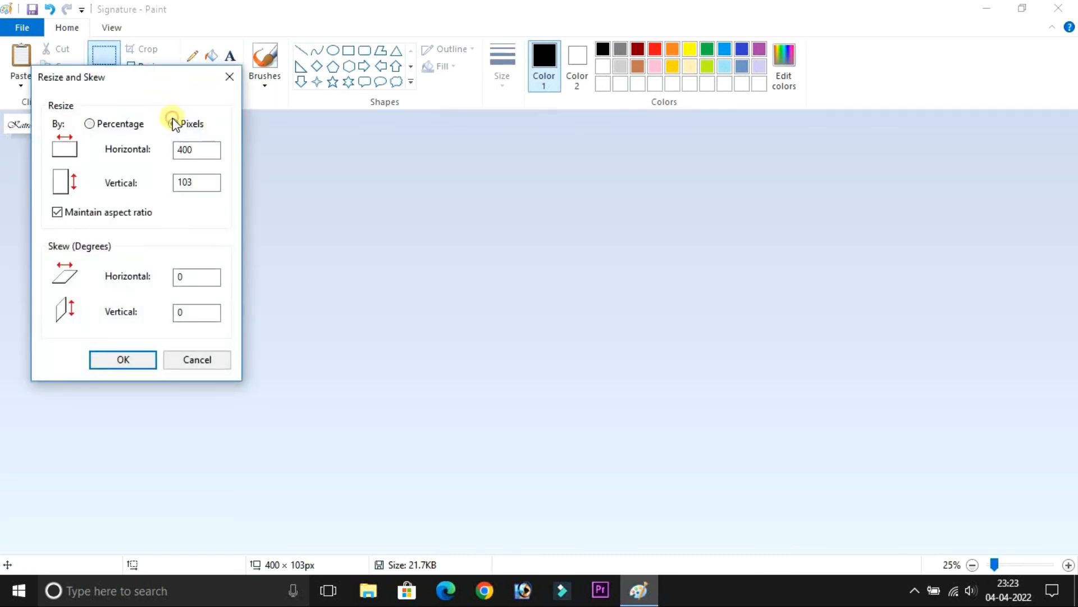
click(199, 149)
key(BackSpace)
key(BackSpace)
key(BackSpace)
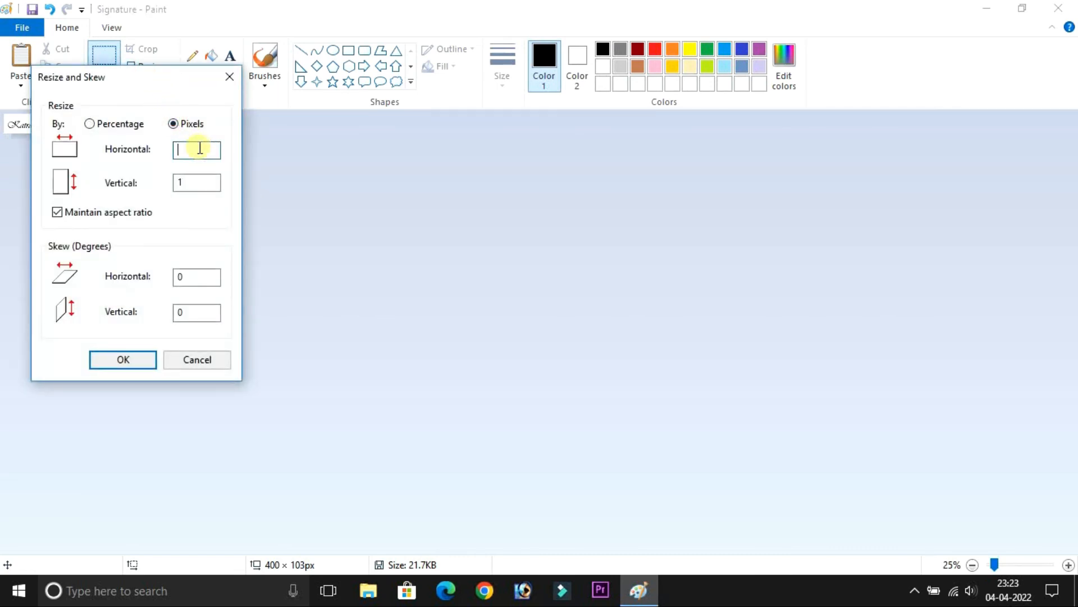
text(350)
key(Return)
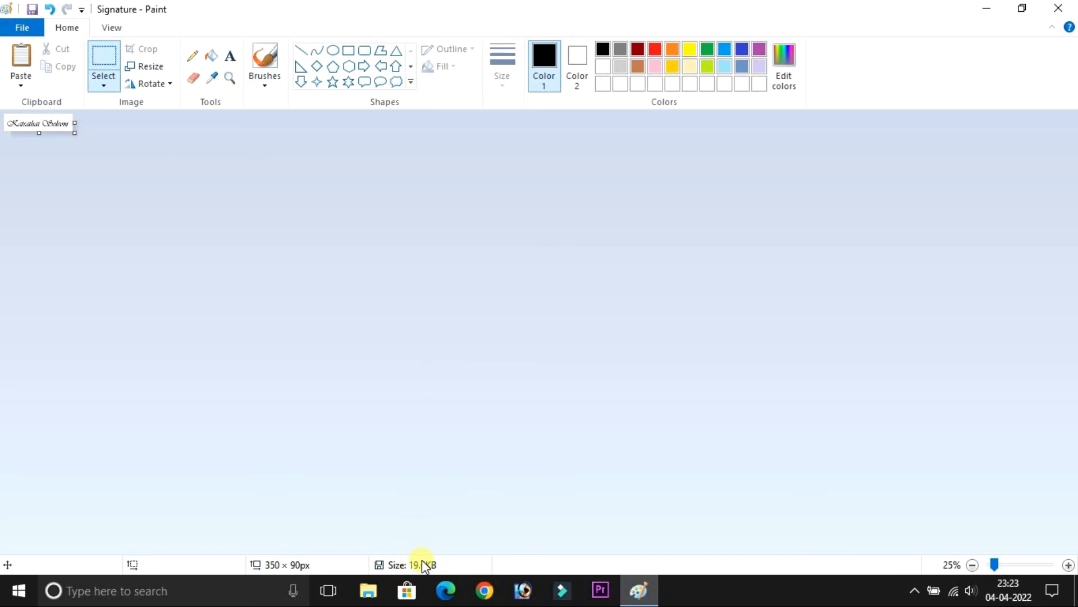
click(1069, 565)
click(1069, 565)
click(1069, 565)
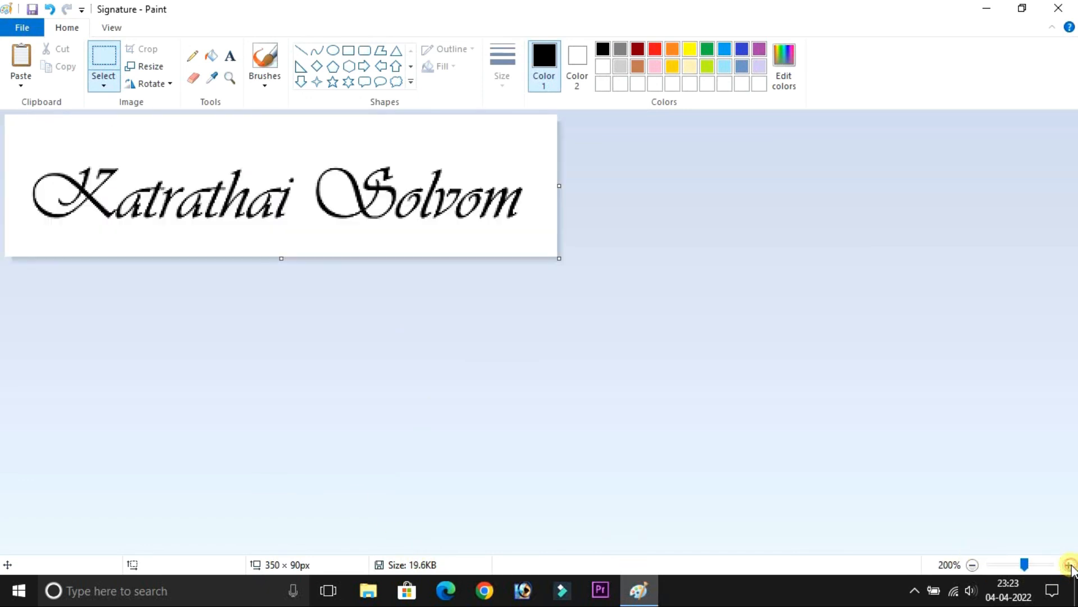
click(974, 566)
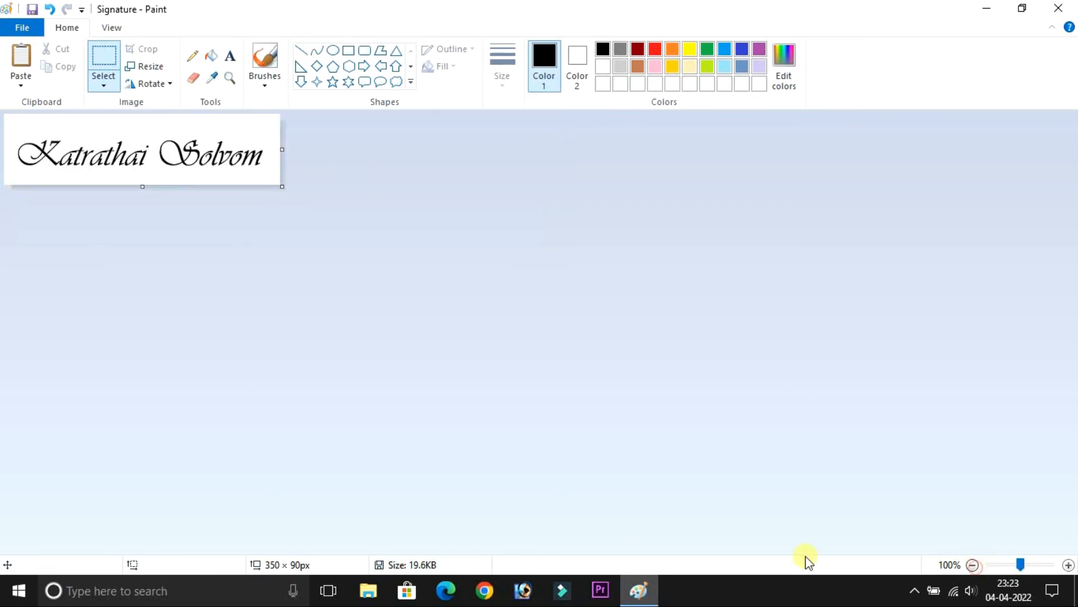